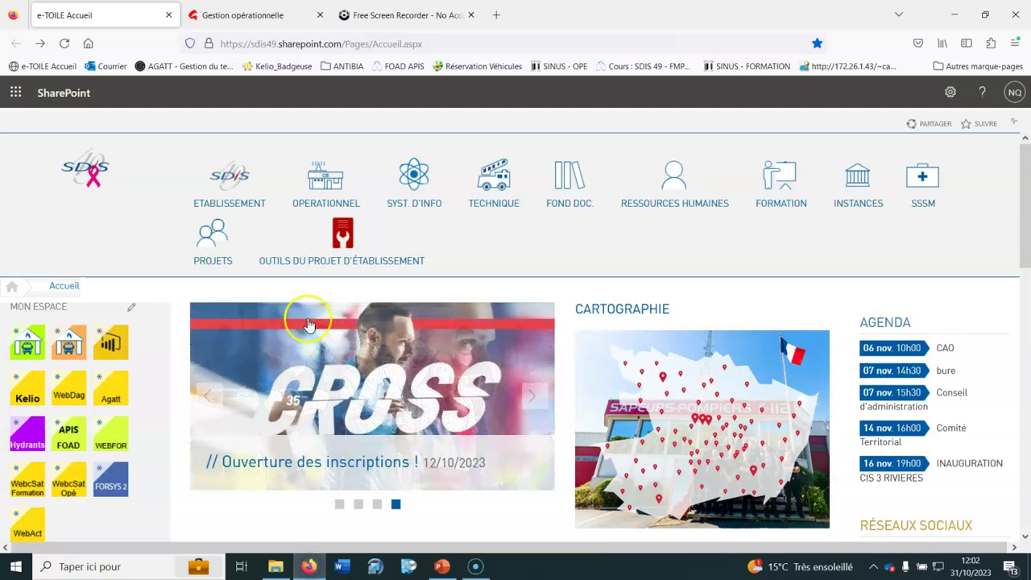
Open the guide GIPSI Décembre 2021 PDF from the WEBCSAT document folder, going through the intranet's OPERATIONNEL section.
{"action": "left_click", "coordinate": [327, 206]}
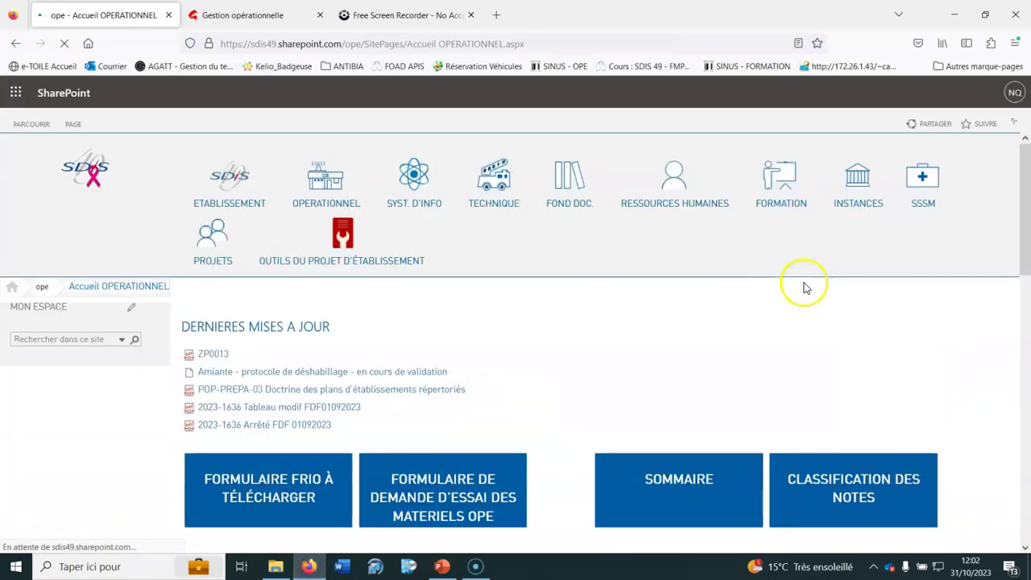
{"action": "scroll", "coordinate": [805, 298], "scroll_direction": "down", "scroll_amount": 10}
{"action": "left_click", "coordinate": [853, 355]}
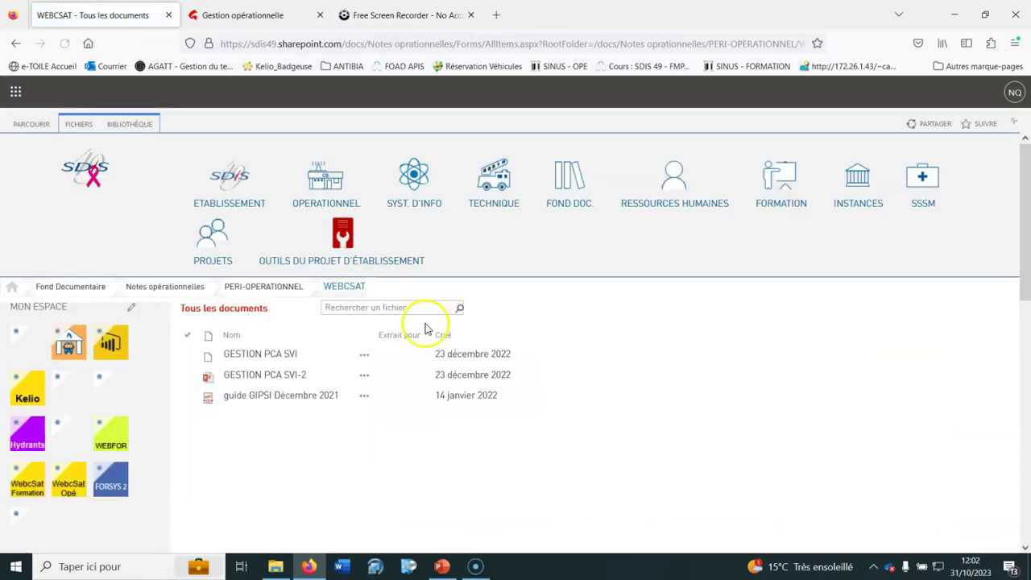
{"action": "left_click", "coordinate": [265, 397]}
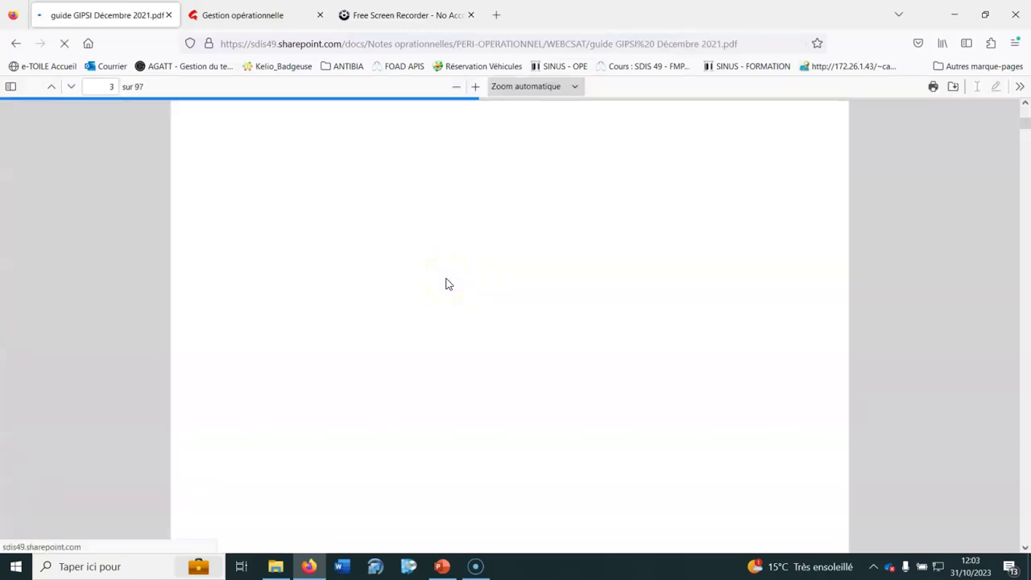
Go to Module L on managing multiple operations in the GIPSI guide and read through to the map supervision page.
{"action": "scroll", "coordinate": [446, 279], "scroll_direction": "up", "scroll_amount": 3}
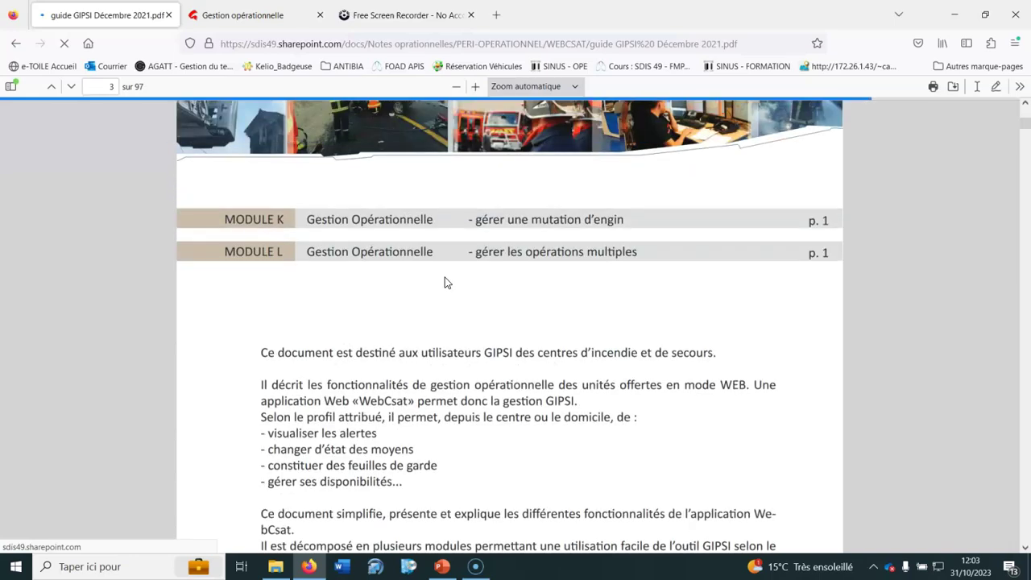
{"action": "scroll", "coordinate": [553, 237], "scroll_direction": "up", "scroll_amount": 6}
{"action": "scroll", "coordinate": [552, 260], "scroll_direction": "down", "scroll_amount": 8}
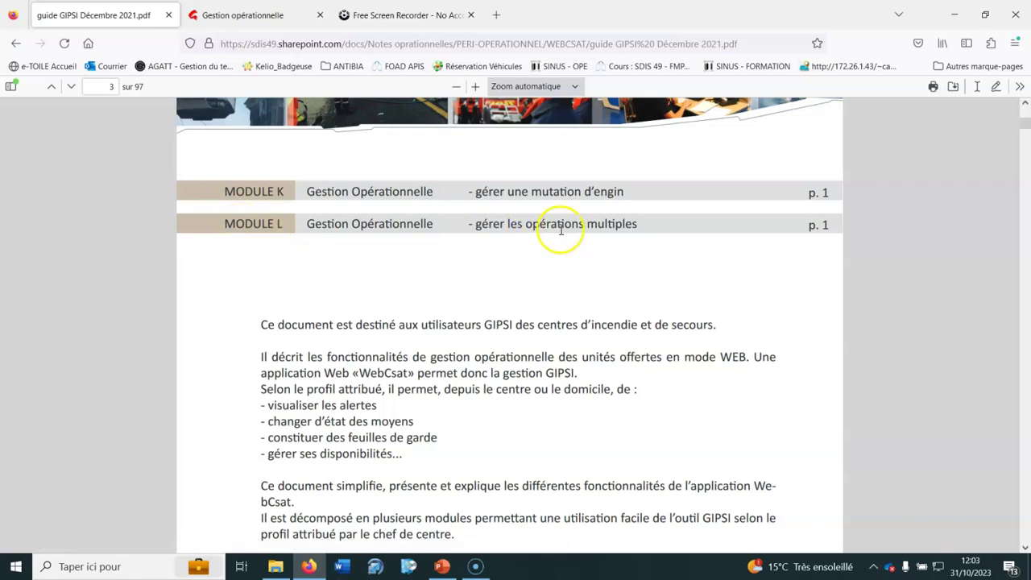
{"action": "left_click", "coordinate": [258, 227]}
{"action": "scroll", "coordinate": [600, 243], "scroll_direction": "down", "scroll_amount": 10}
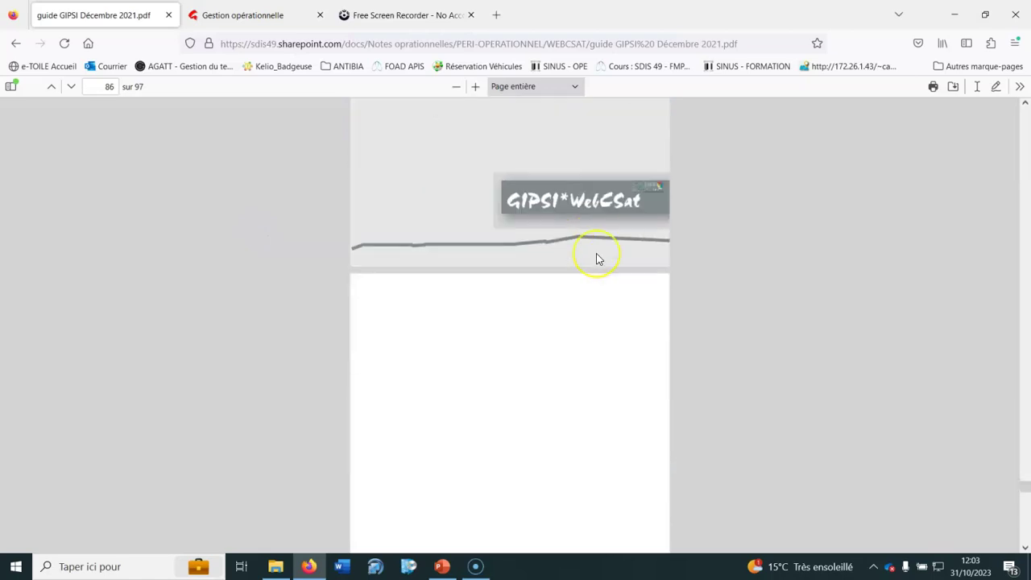
{"action": "scroll", "coordinate": [547, 181], "scroll_direction": "down", "scroll_amount": 4}
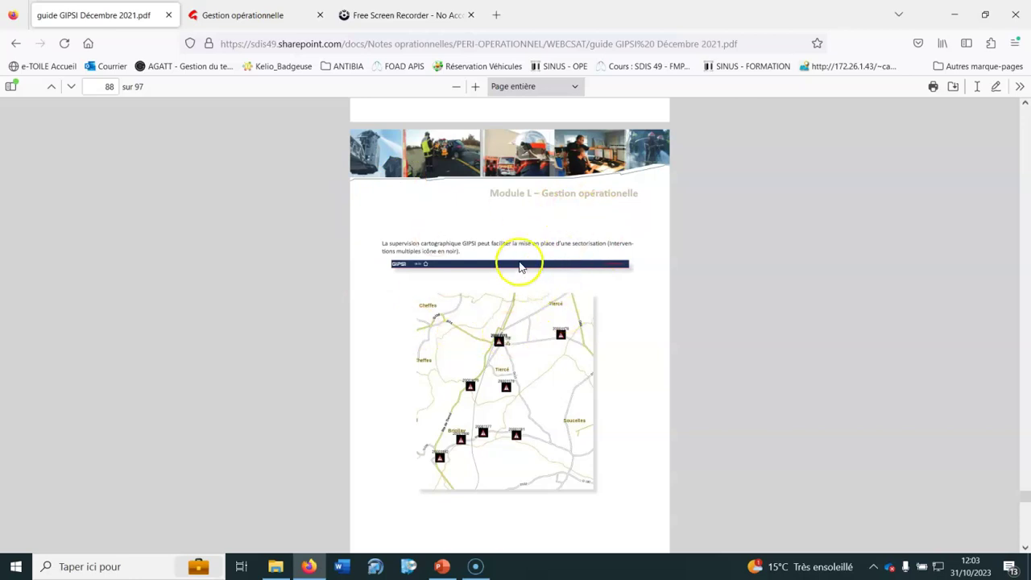
In the Gestion opérationnelle application, open the 31 octobre 2023 08:00 duty sheet for editing and show its Fonctions de garde.
{"action": "left_click", "coordinate": [252, 17]}
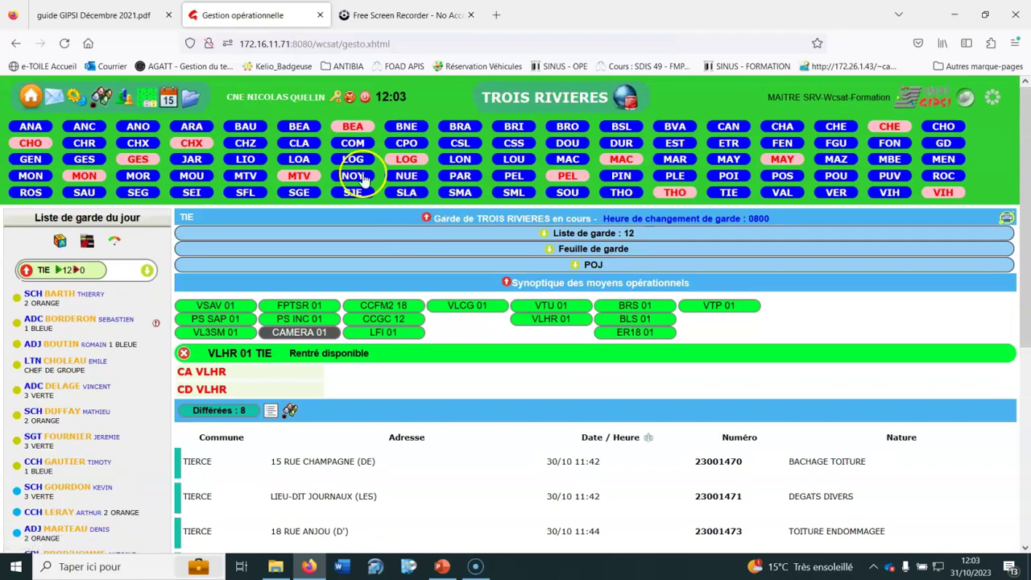
{"action": "left_click", "coordinate": [177, 103]}
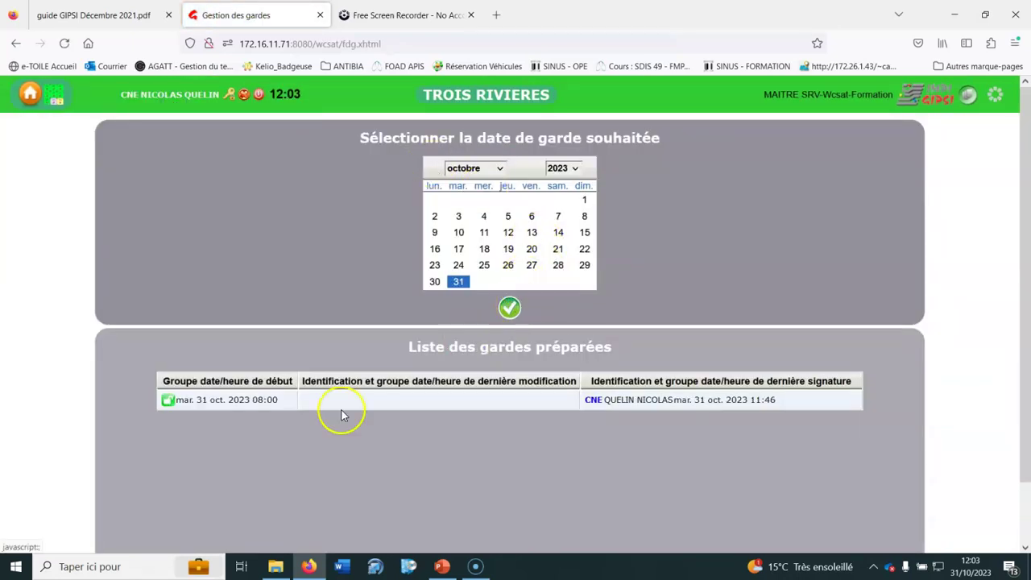
{"action": "left_click", "coordinate": [512, 308]}
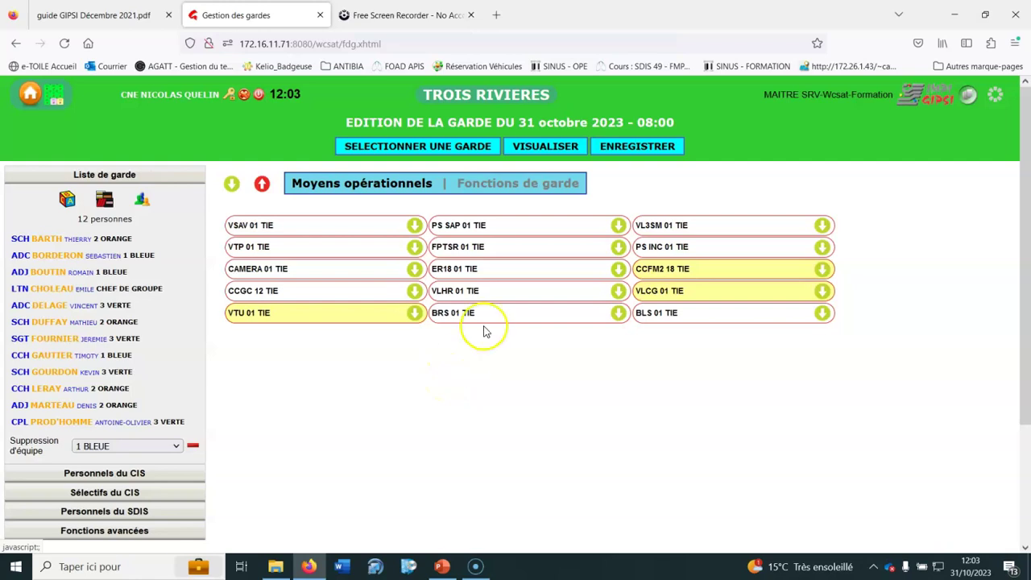
{"action": "left_click", "coordinate": [513, 187]}
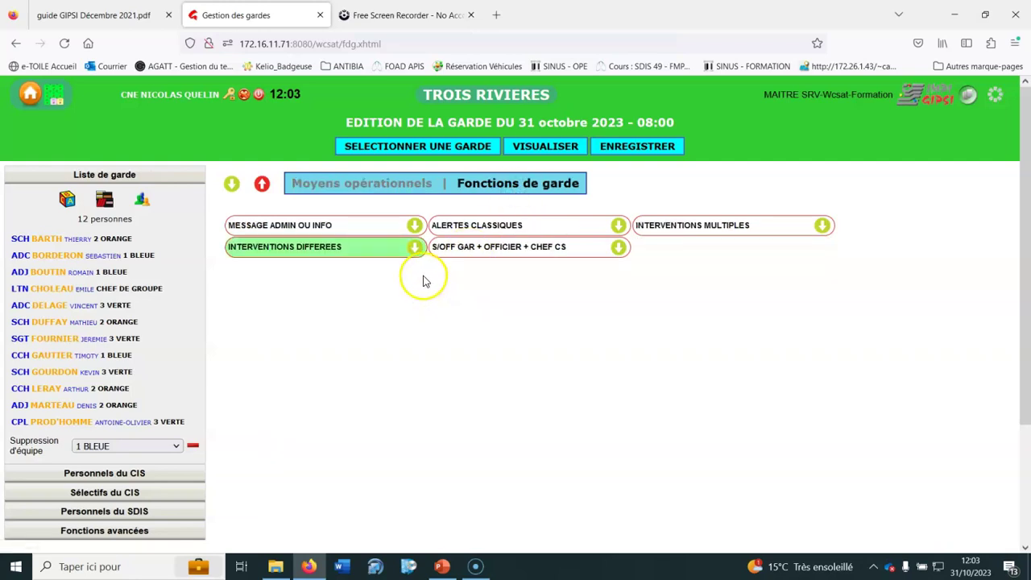
Expand INTERVENTIONS DIFFEREES and INTERVENTIONS MULTIPLES, and assign the ADC of team 1 BLEUE to P1 of INTERVENTIONS MULTIPLES.
{"action": "left_click", "coordinate": [413, 248]}
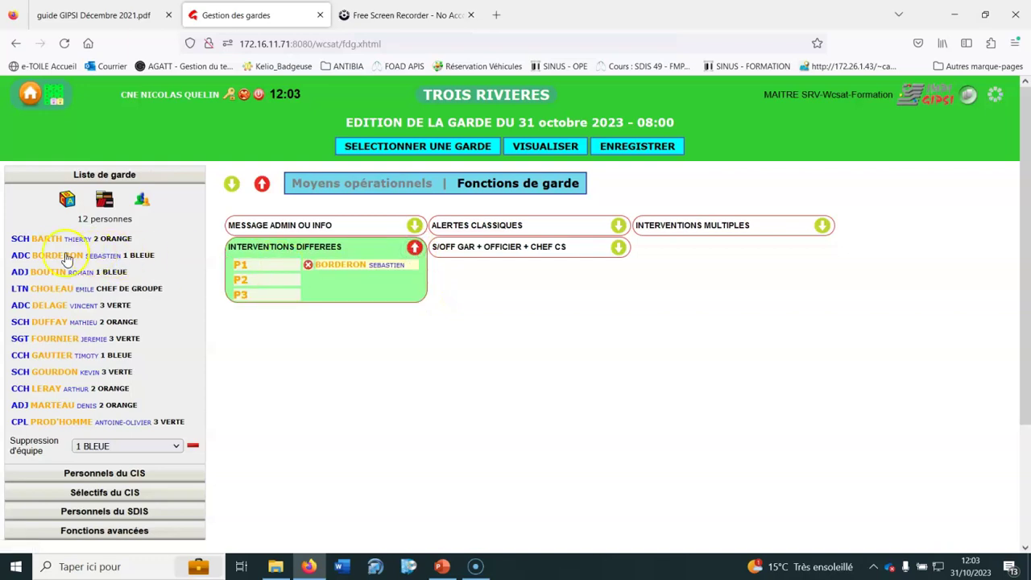
{"action": "left_click", "coordinate": [821, 225]}
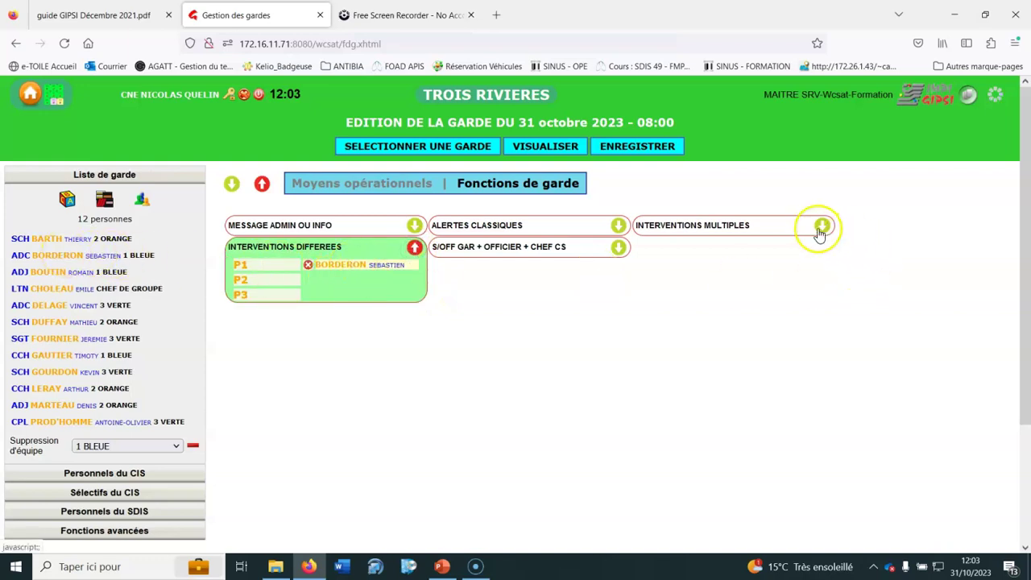
{"action": "left_click_drag", "start_coordinate": [56, 262], "coordinate": [682, 240]}
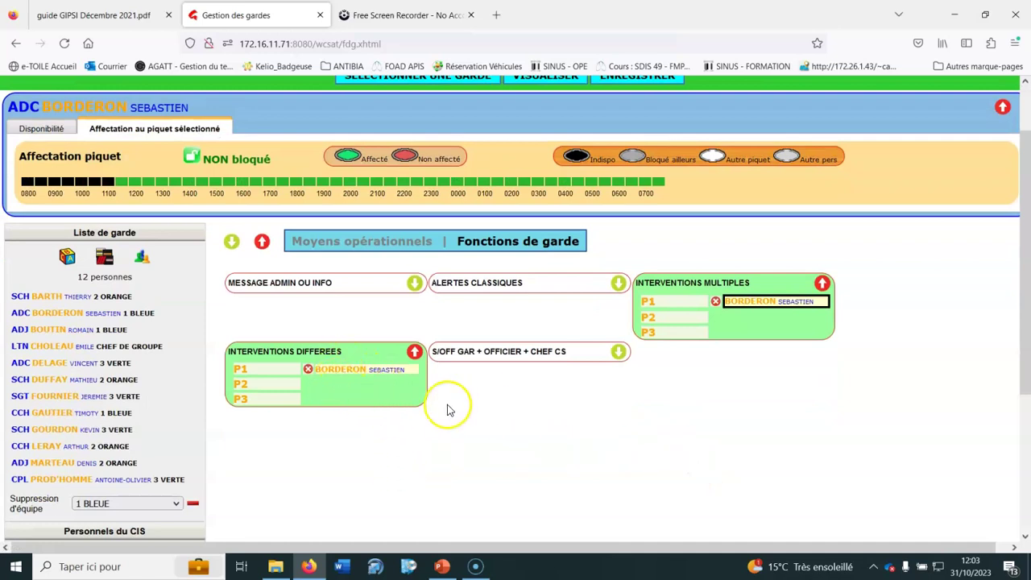
{"action": "scroll", "coordinate": [289, 481], "scroll_direction": "down", "scroll_amount": 3}
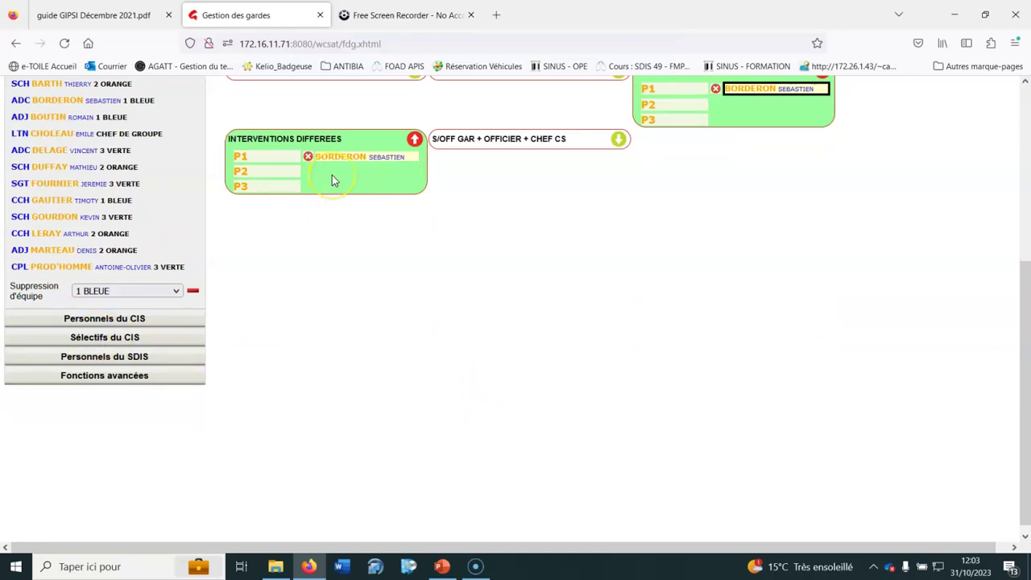
{"action": "scroll", "coordinate": [449, 357], "scroll_direction": "up", "scroll_amount": 3}
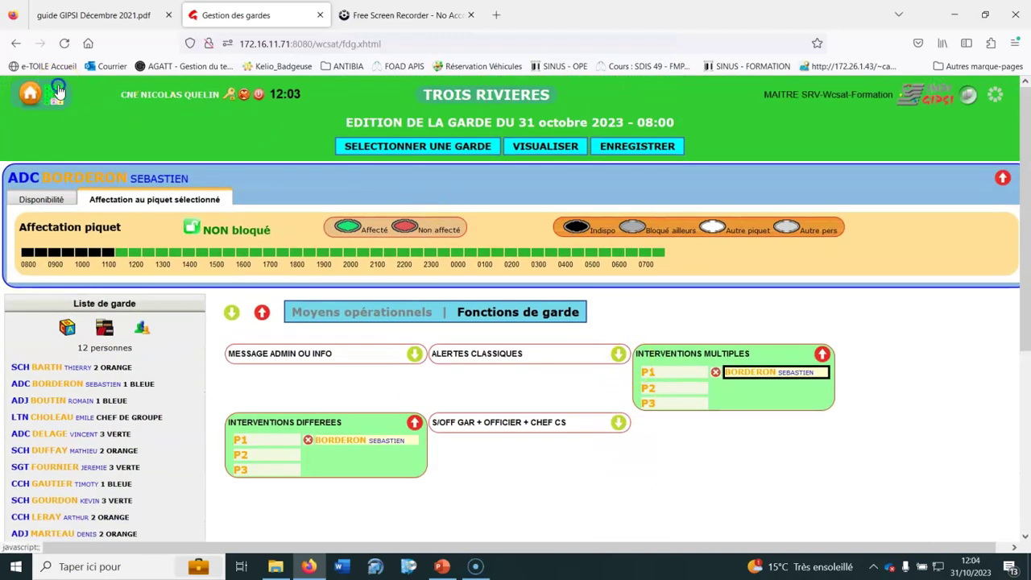
Sign and close the duty sheet, acknowledge its processing, and return to the operational management page.
{"action": "left_click", "coordinate": [58, 92]}
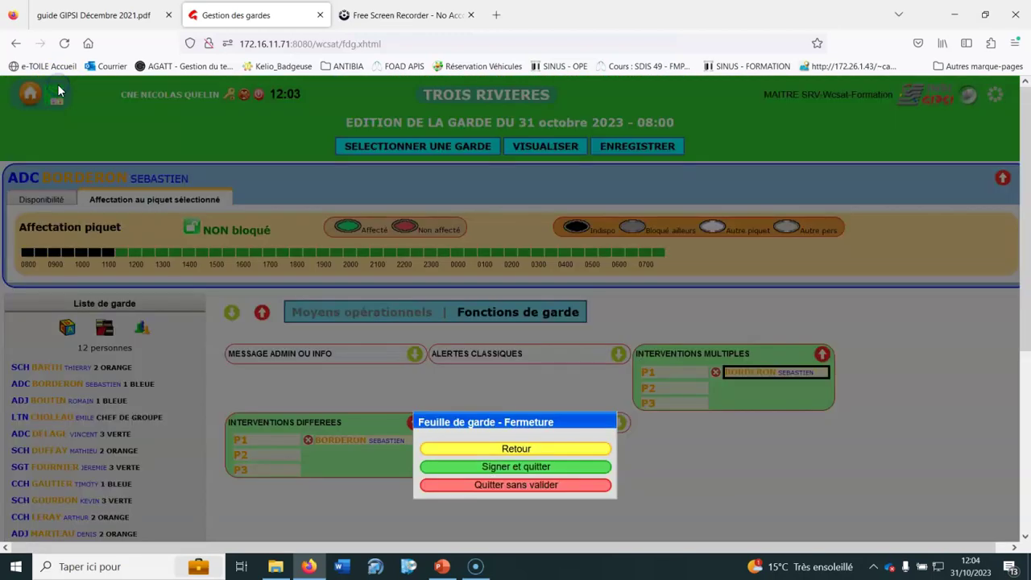
{"action": "left_click", "coordinate": [531, 467]}
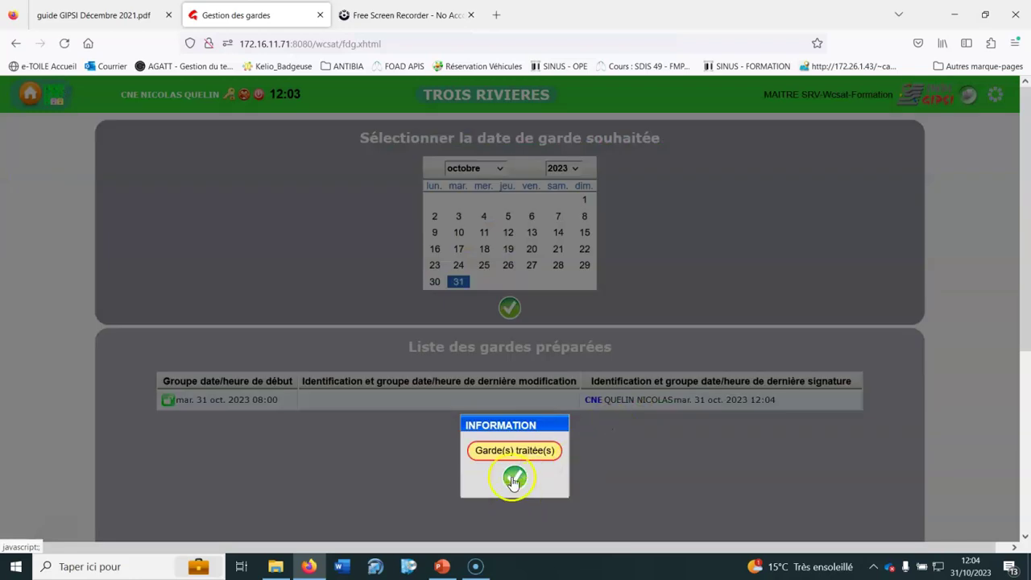
{"action": "left_click", "coordinate": [515, 480]}
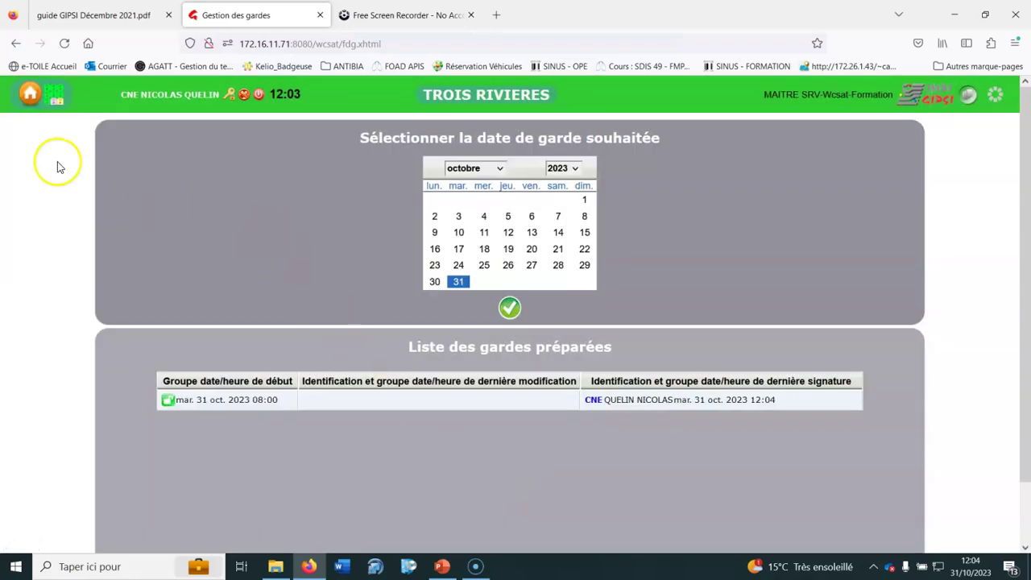
{"action": "left_click", "coordinate": [58, 92]}
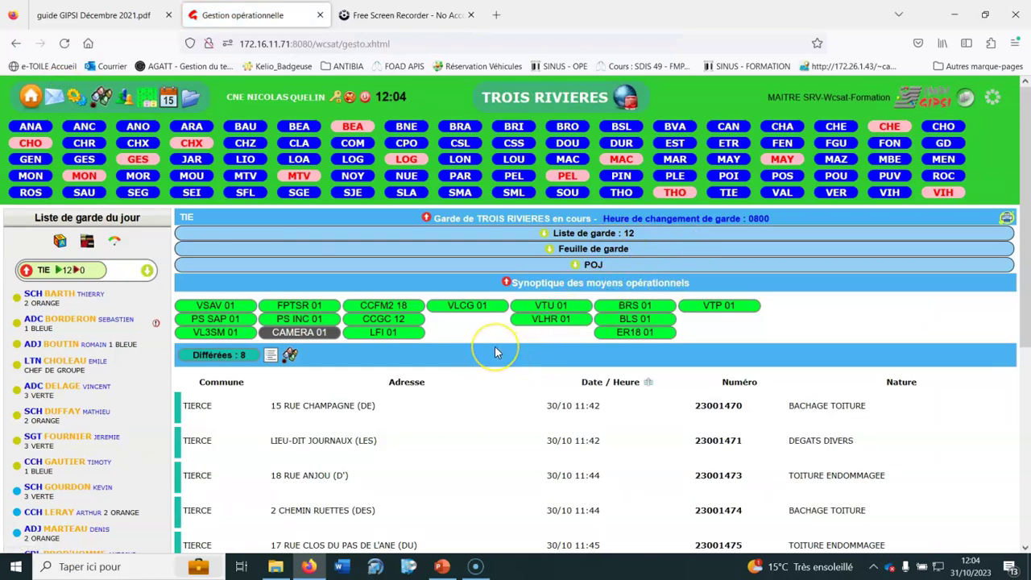
Assign the ADC of team 1 BLEUE to the first deferred BACHAGE TOITURE intervention and set their status to Hors moyen Départ.
{"action": "scroll", "coordinate": [495, 345], "scroll_direction": "down", "scroll_amount": 2}
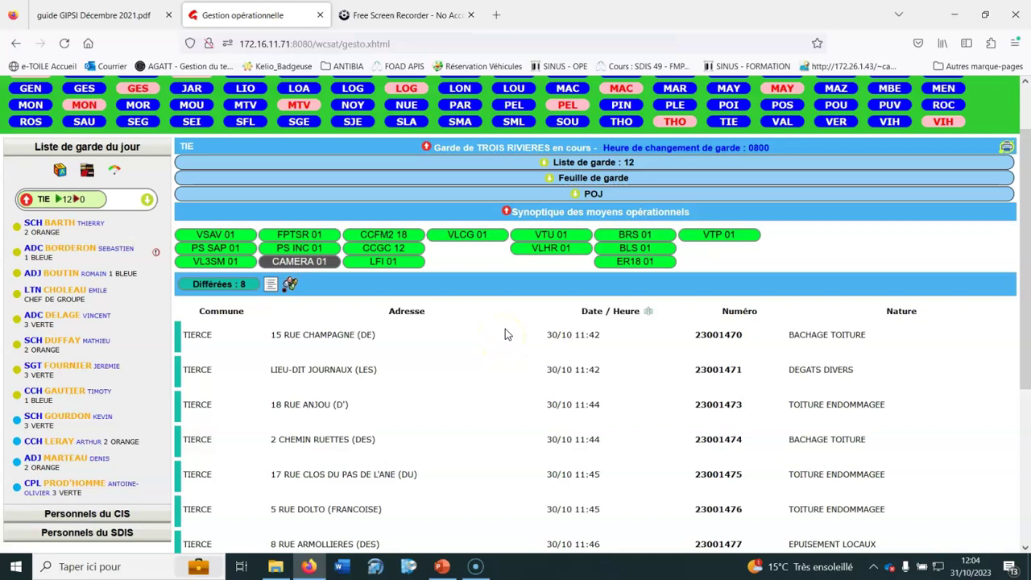
{"action": "scroll", "coordinate": [505, 330], "scroll_direction": "down", "scroll_amount": 2}
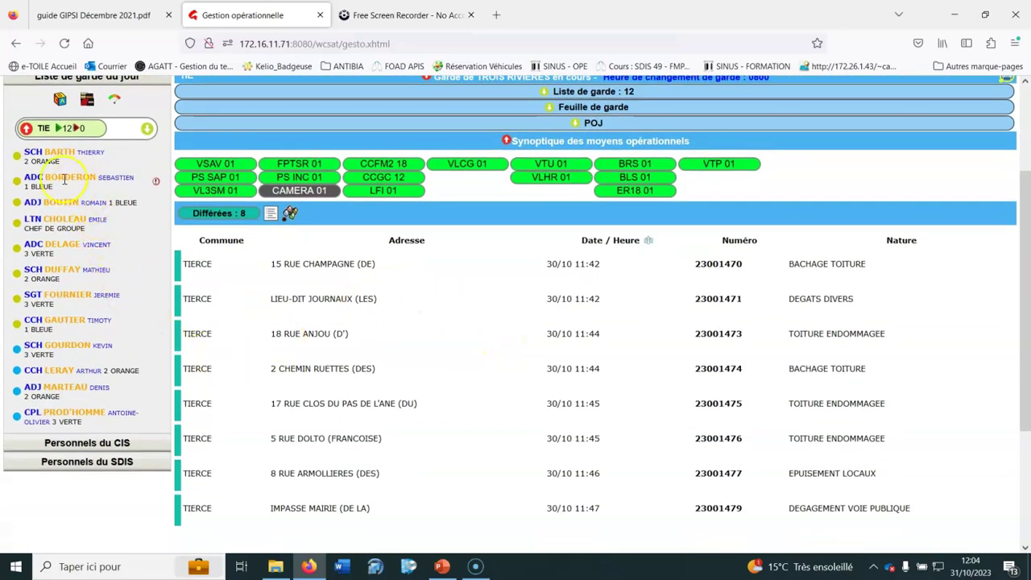
{"action": "left_click_drag", "start_coordinate": [57, 174], "coordinate": [717, 263]}
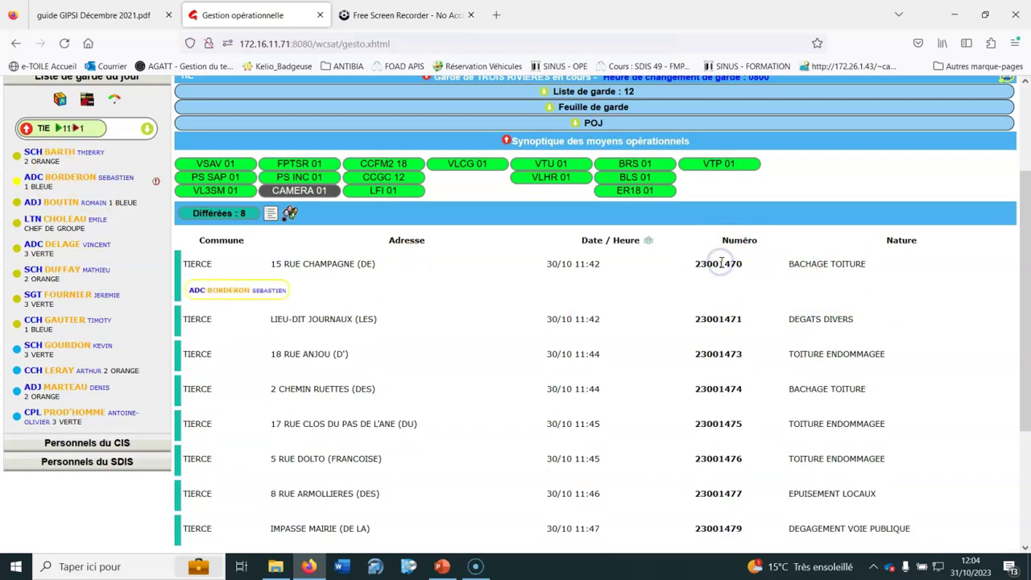
{"action": "left_click", "coordinate": [231, 290]}
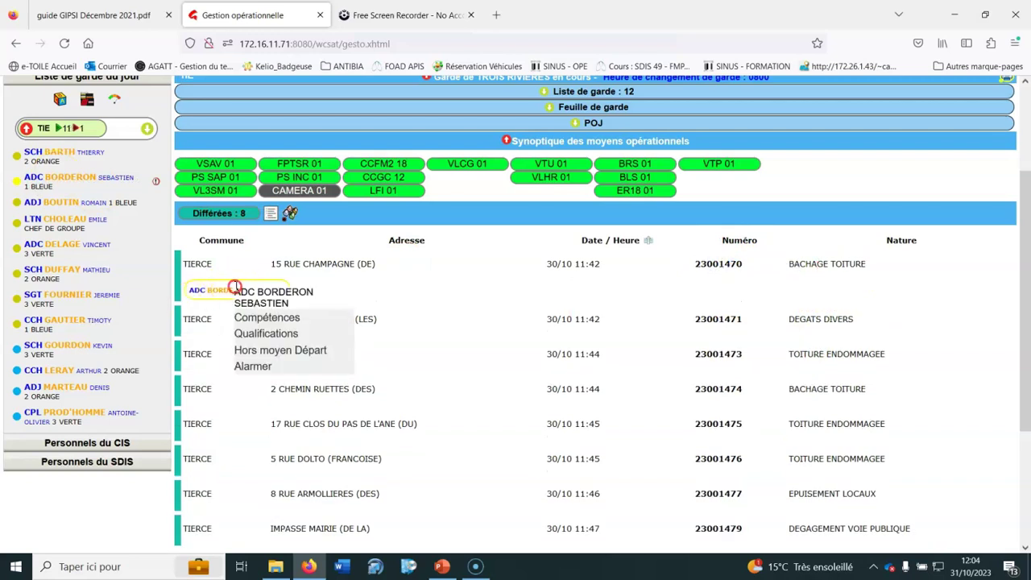
{"action": "left_click", "coordinate": [302, 350]}
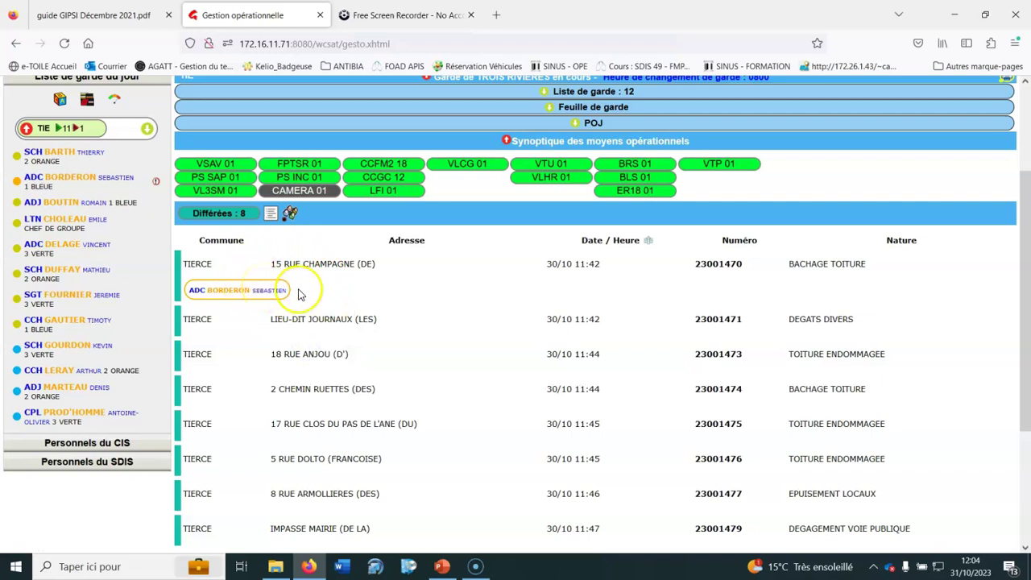
Check the crew of VLCG 01 and select VTU 01 in the operational resources overview.
{"action": "scroll", "coordinate": [414, 345], "scroll_direction": "up", "scroll_amount": 3}
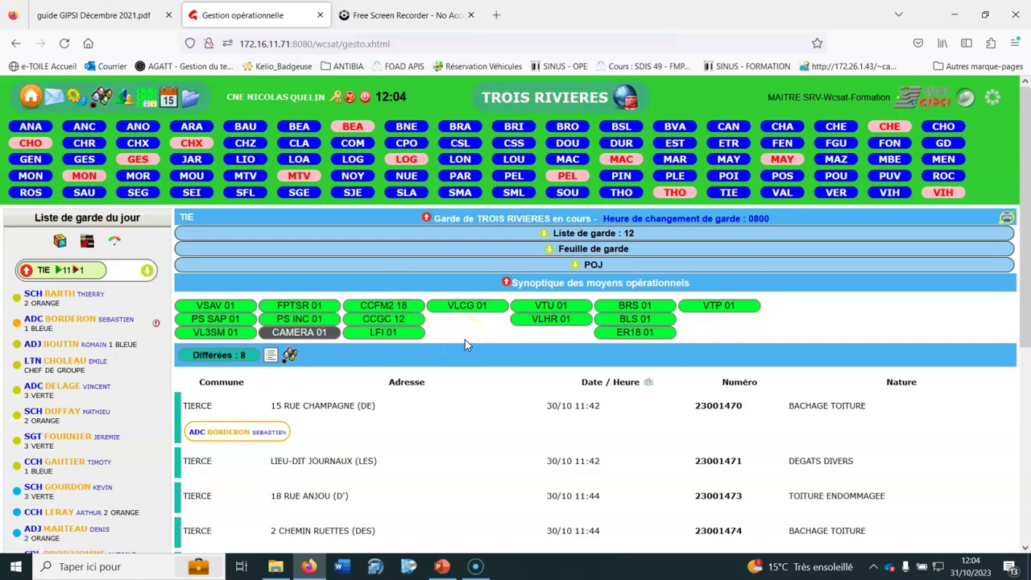
{"action": "left_click", "coordinate": [474, 306]}
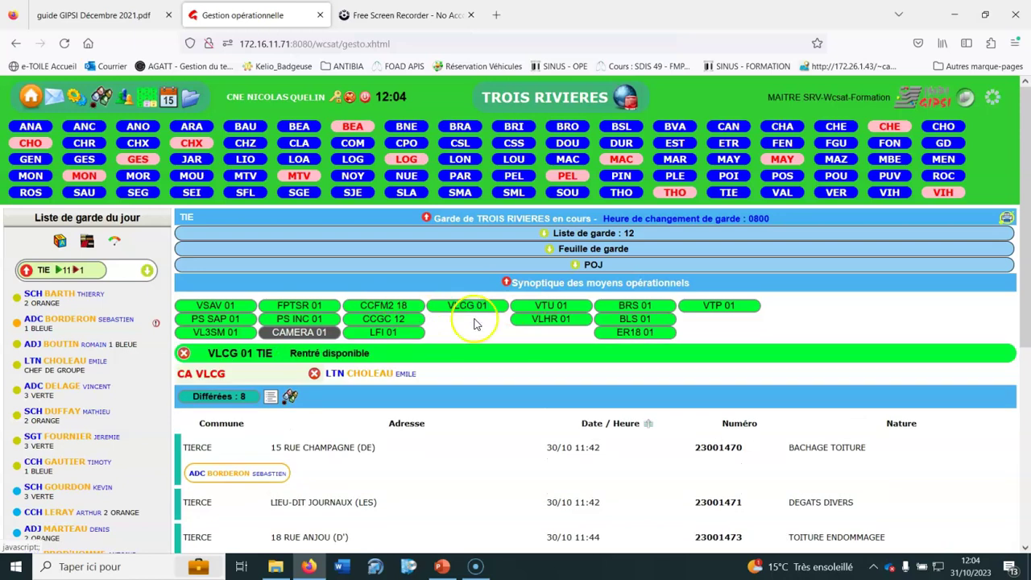
{"action": "left_click", "coordinate": [546, 304]}
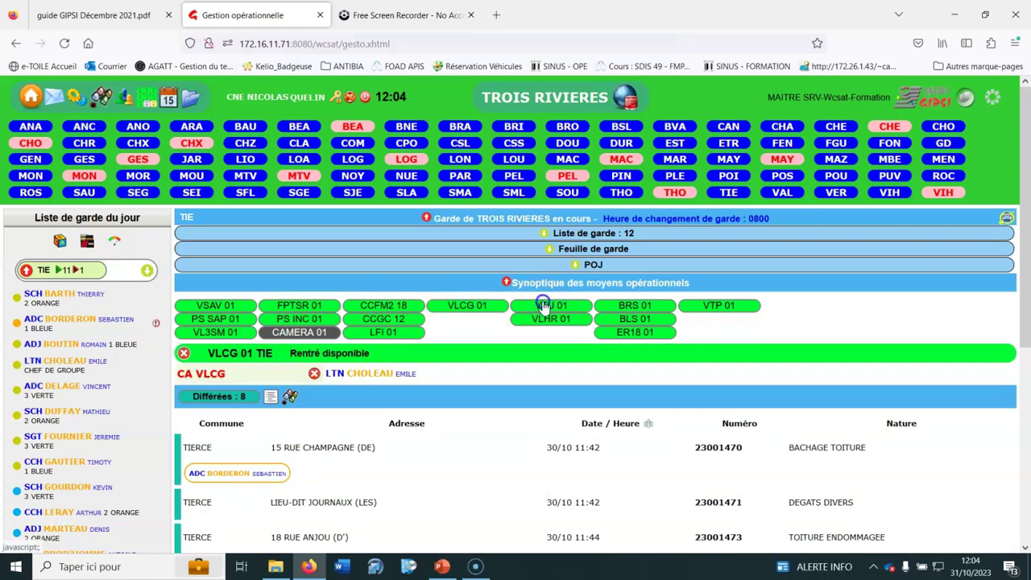
Crew VLHR 01 with the ADJ of team 1 BLEUE as CA VLHR and the CCH of team 1 BLEUE as CD VLHR.
{"action": "left_click", "coordinate": [540, 324]}
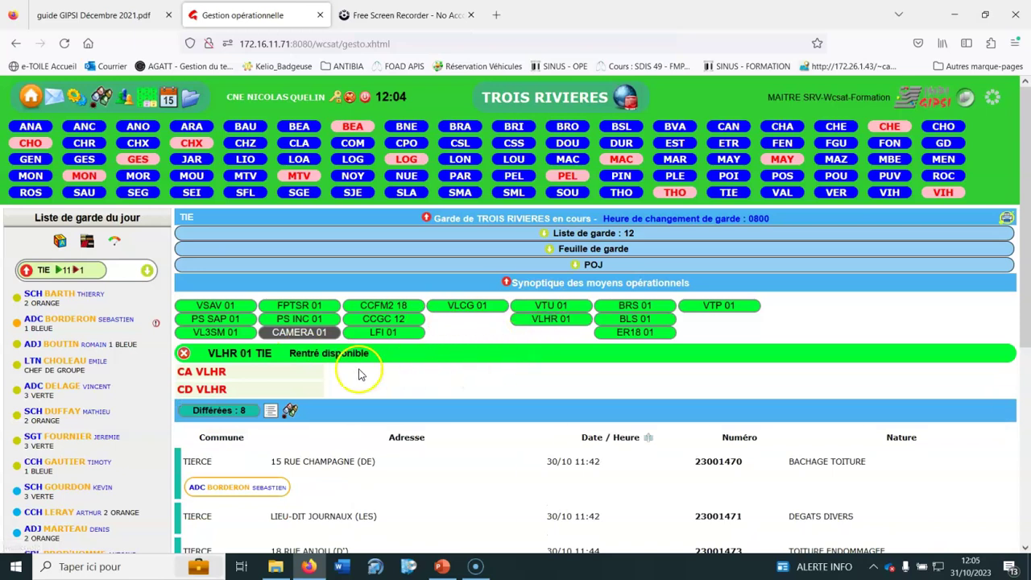
{"action": "left_click_drag", "start_coordinate": [89, 348], "coordinate": [238, 376]}
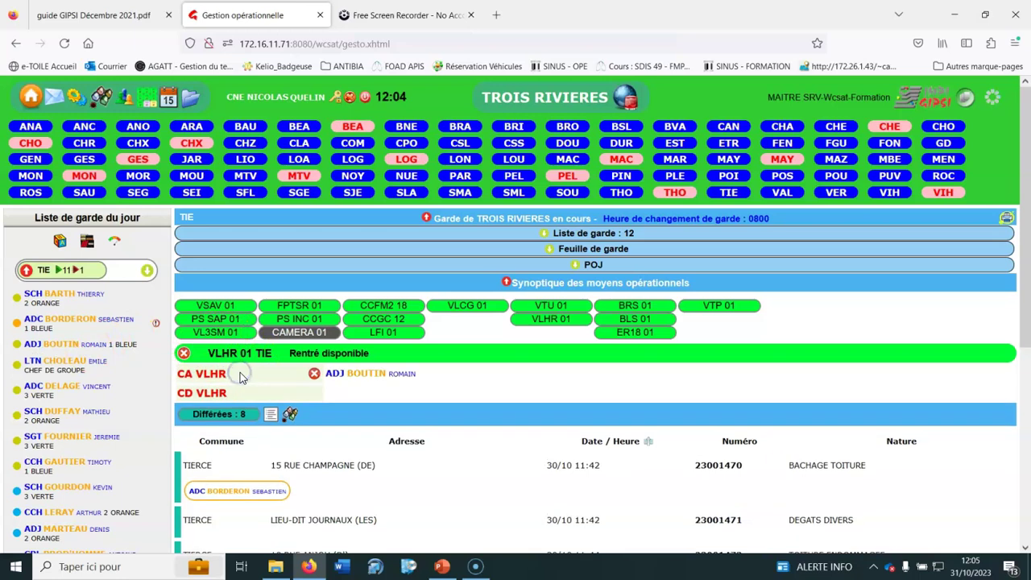
{"action": "left_click_drag", "start_coordinate": [64, 461], "coordinate": [305, 396]}
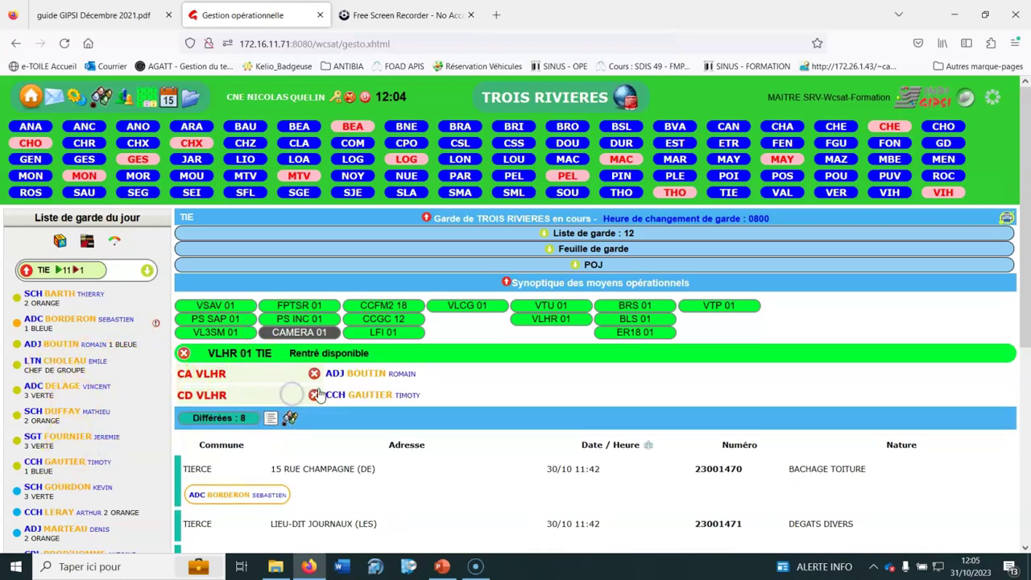
Check the CCFM2 18 crew and switch to the Inter differees presentation in PowerPoint to view the intervention allocation board.
{"action": "left_click", "coordinate": [383, 306]}
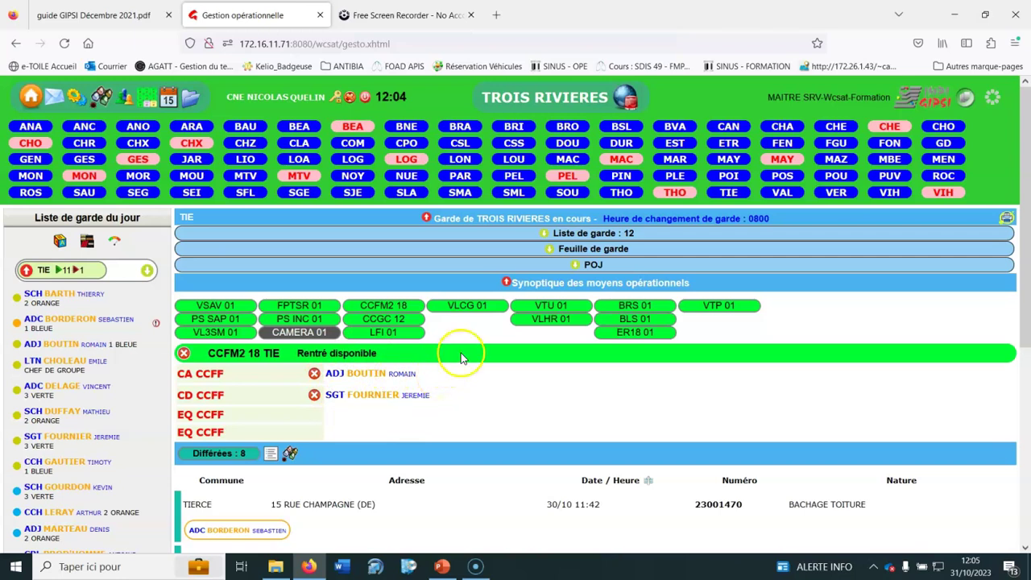
{"action": "scroll", "coordinate": [458, 354], "scroll_direction": "down", "scroll_amount": 1}
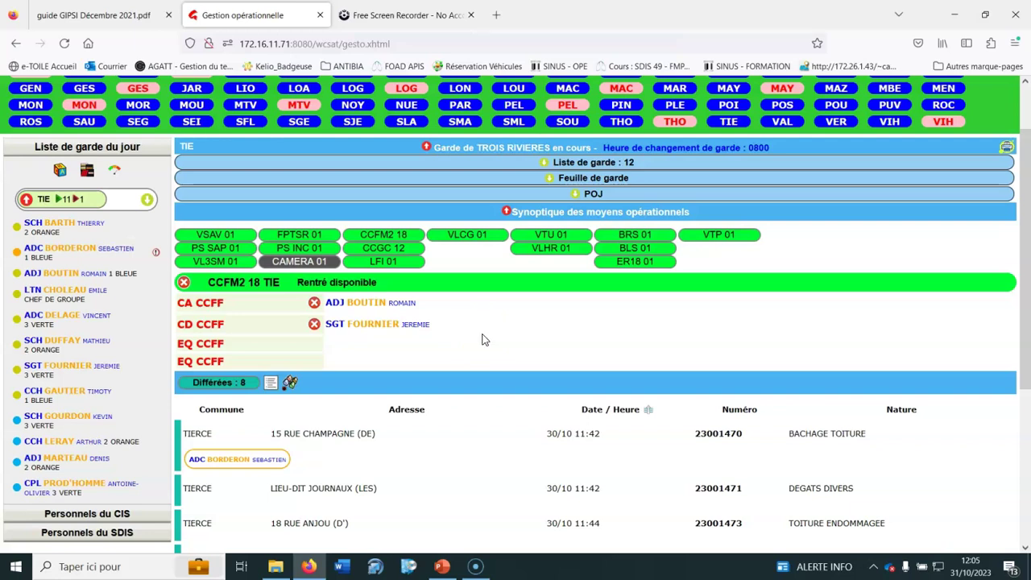
{"action": "left_click", "coordinate": [442, 566]}
{"action": "scroll", "coordinate": [286, 490], "scroll_direction": "down", "scroll_amount": 1}
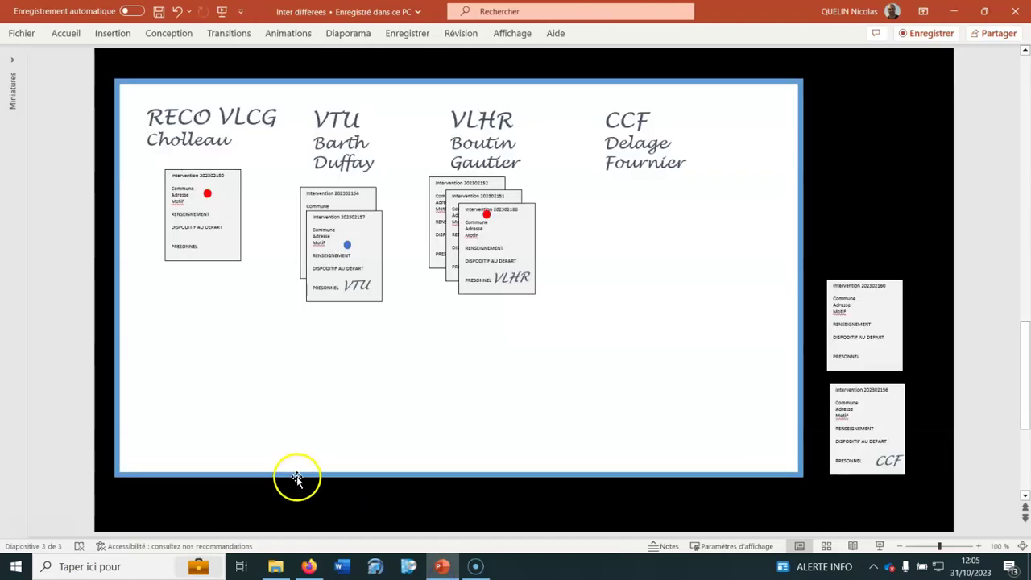